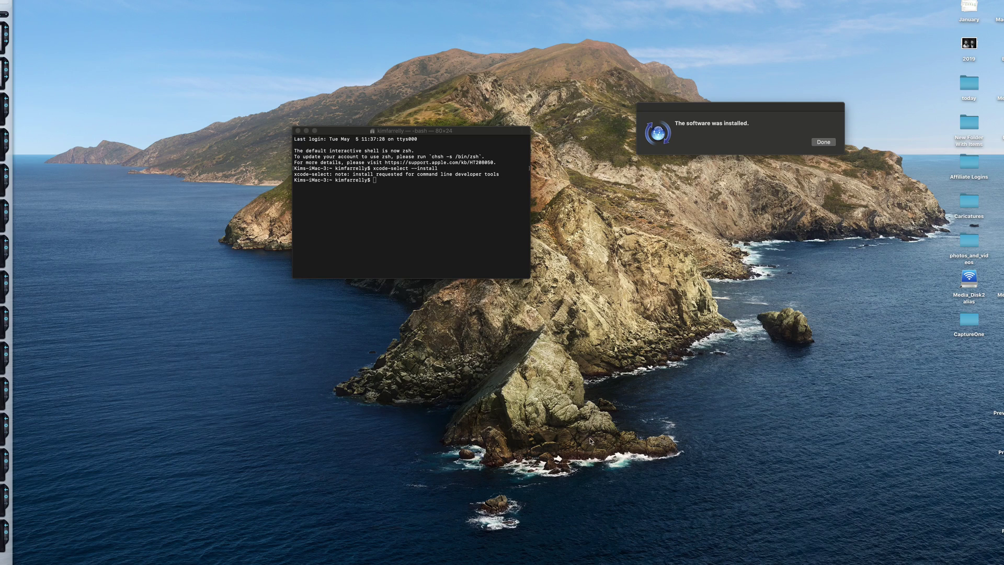
Run sudo codesign --remove-signature on /Applications/zoom.us.app/ in Terminal, authorising with the admin password.
{"action": "left_click", "coordinate": [822, 144]}
{"action": "left_click", "coordinate": [460, 134]}
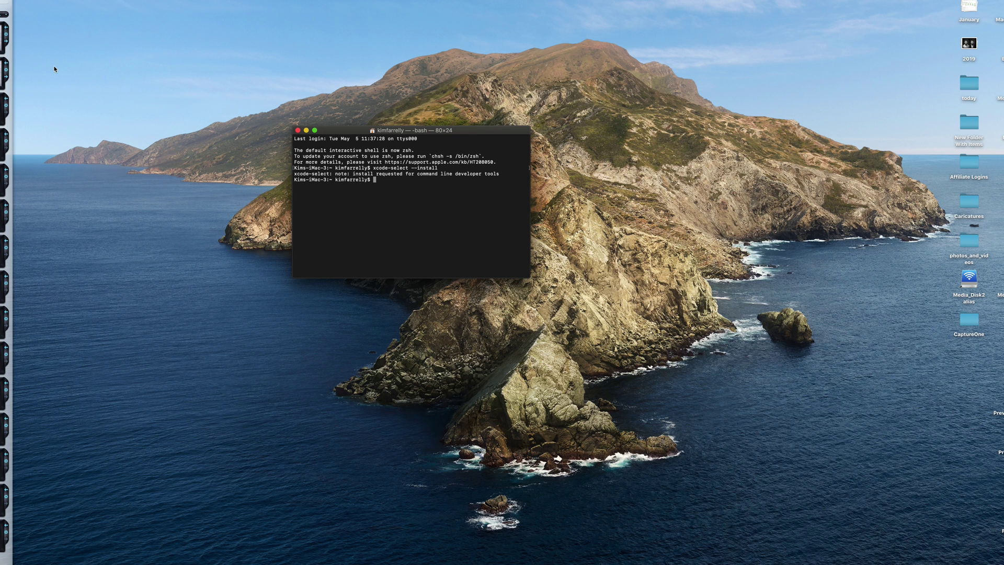
{"action": "type", "text": "sudo codesign --remove-signature /Applications/zoom.us.app/"}
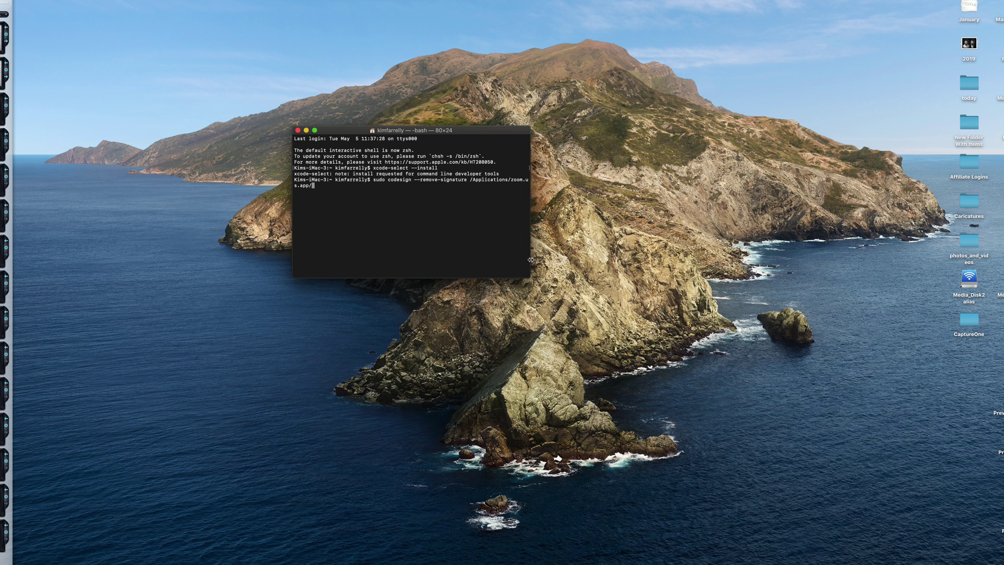
{"action": "left_click_drag", "start_coordinate": [531, 259], "coordinate": [649, 281]}
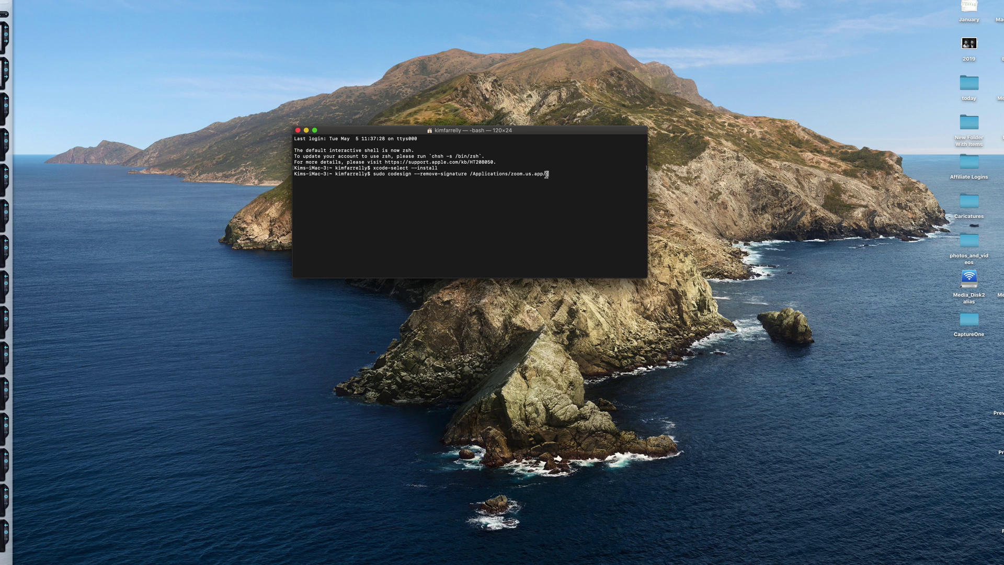
{"action": "key", "text": "Return"}
{"action": "key", "text": "Return"}
{"action": "key", "text": "super+space"}
Launch Zoom, grant microphone and camera access, and view the camera list under Video settings.
{"action": "type", "text": "zoom"}
{"action": "key", "text": "Return"}
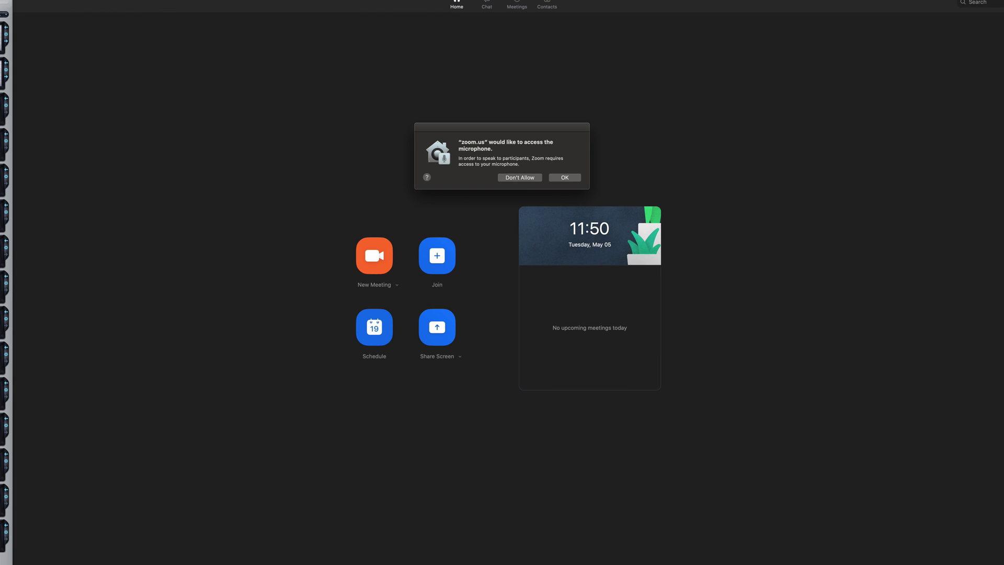
{"action": "left_click", "coordinate": [566, 178]}
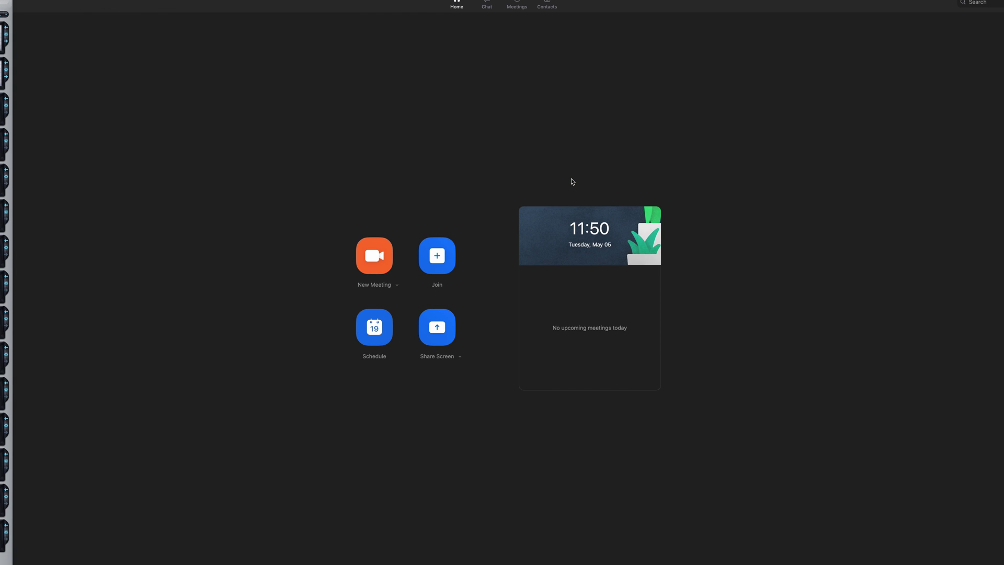
{"action": "key", "text": "super+comma"}
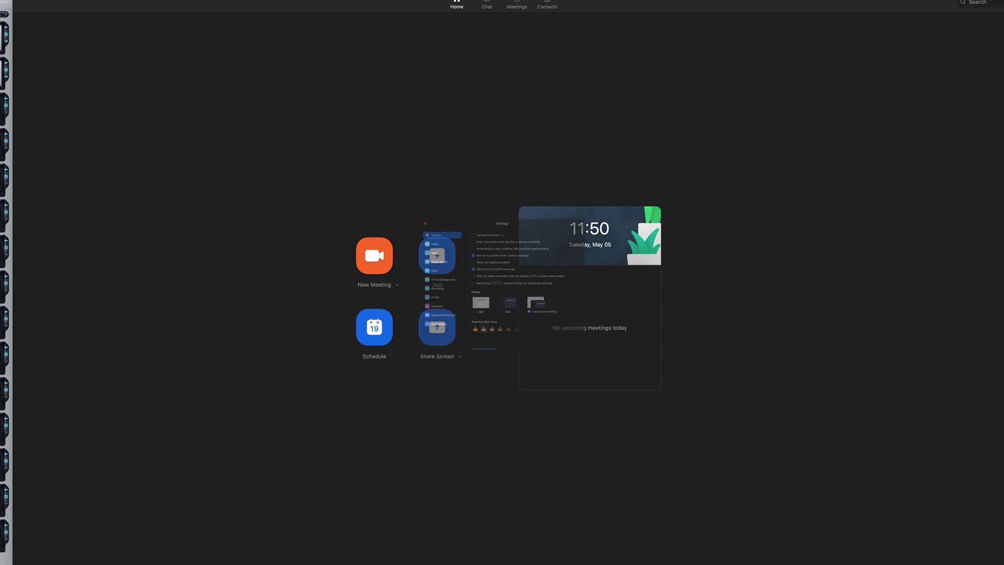
{"action": "left_click", "coordinate": [369, 201]}
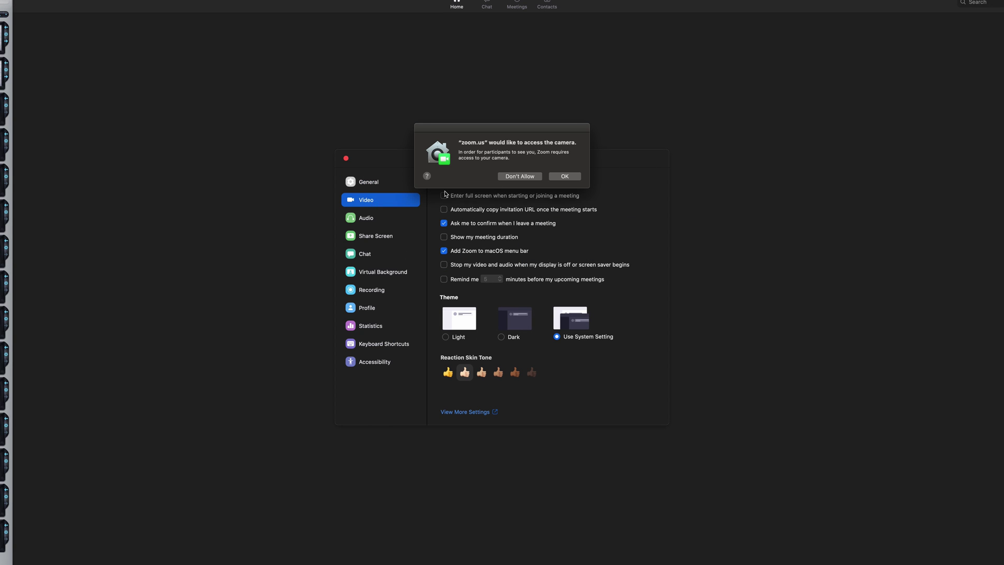
{"action": "left_click", "coordinate": [565, 178]}
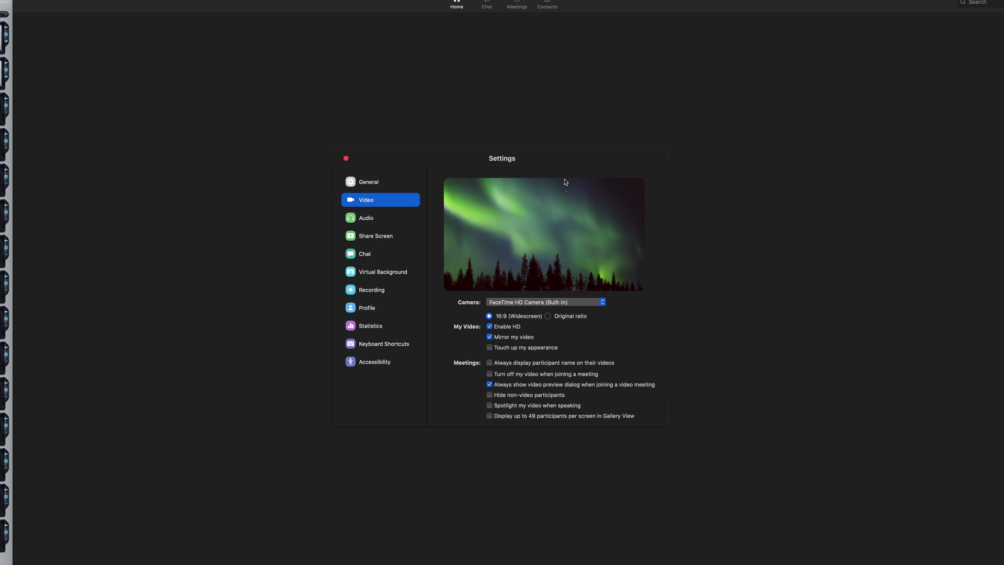
{"action": "left_click", "coordinate": [602, 304]}
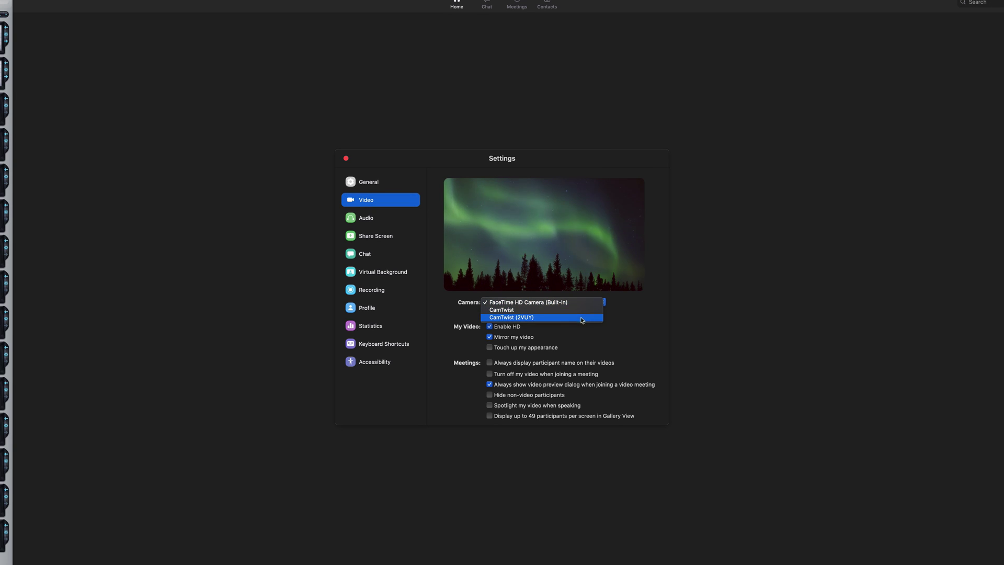
{"action": "left_click", "coordinate": [584, 316]}
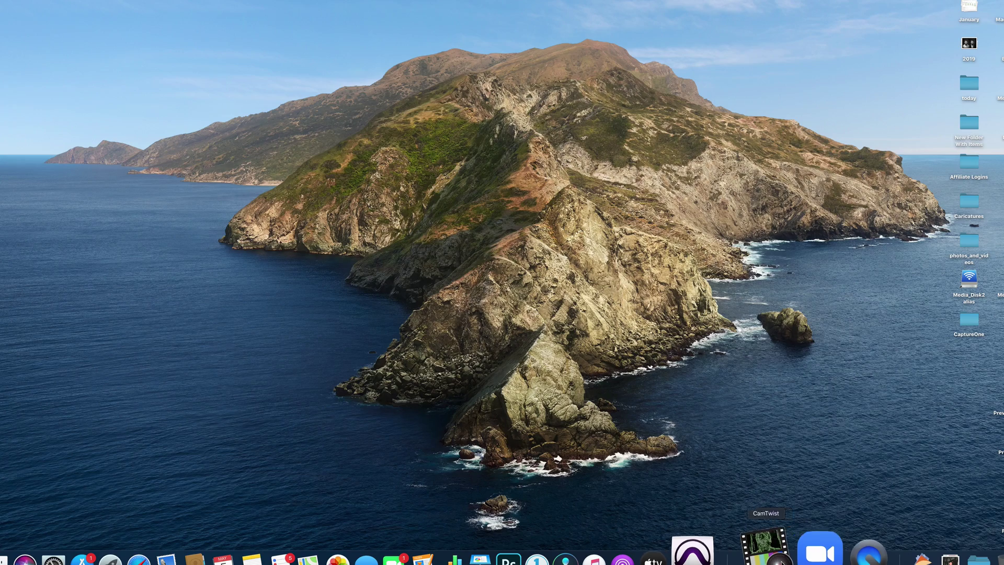
Launch Camera Live via 'camo' and activate the Fuji Fujifilm X-T3 camera.
{"action": "key", "text": "super+space"}
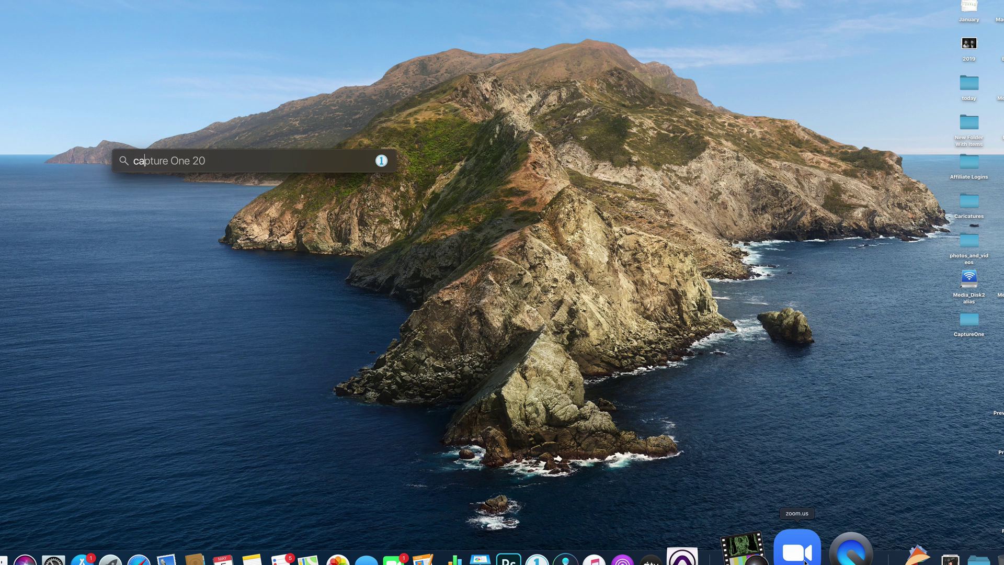
{"action": "type", "text": "camo"}
{"action": "key", "text": "Return"}
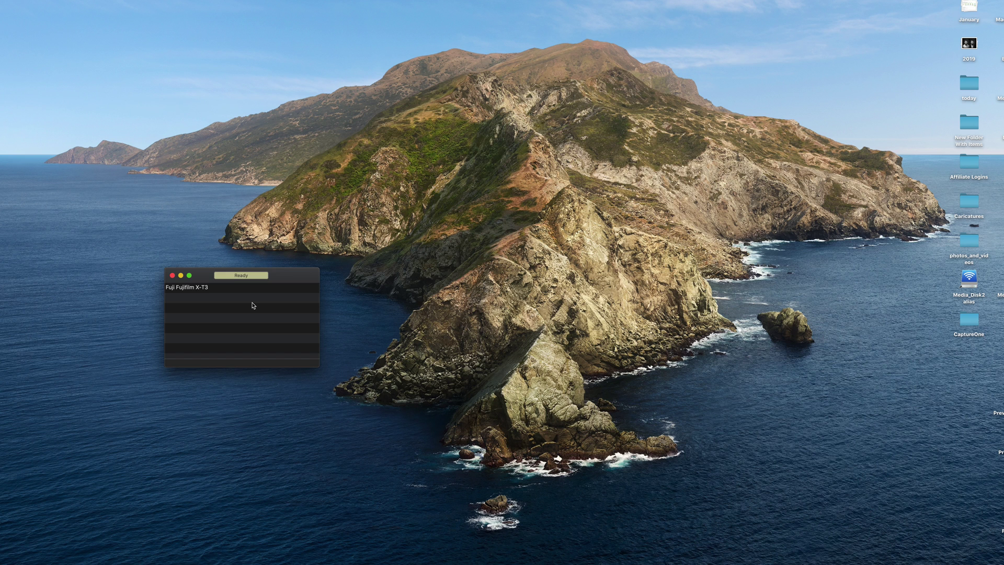
{"action": "left_click_drag", "start_coordinate": [286, 279], "coordinate": [244, 225]}
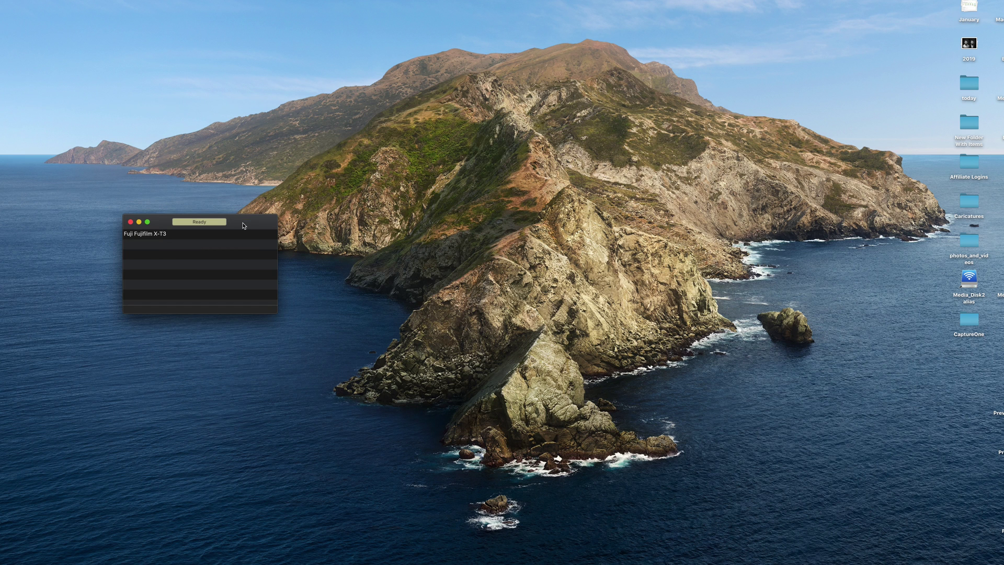
{"action": "left_click", "coordinate": [195, 239]}
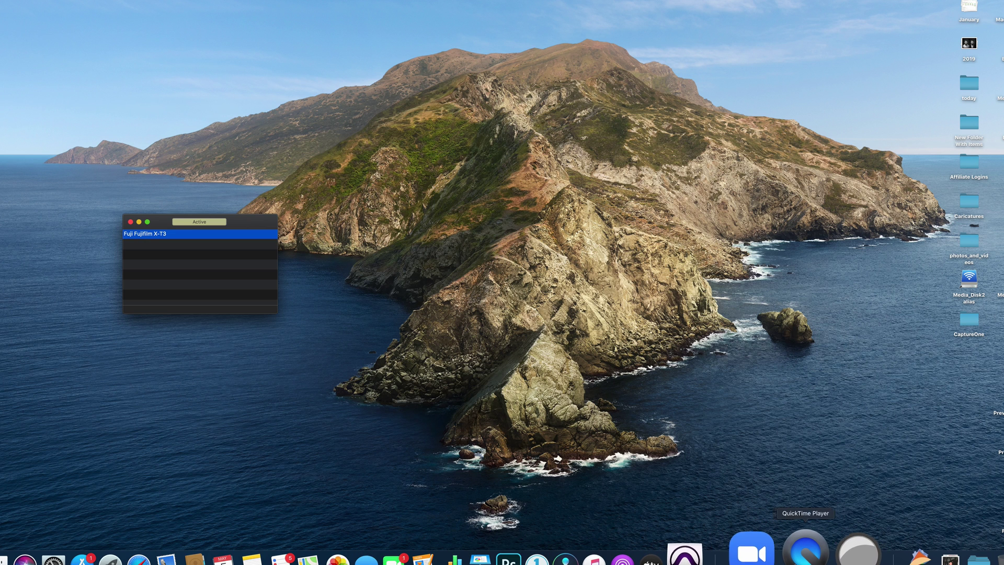
Launch CamTwist and position its window beside the camera source window.
{"action": "key", "text": "super+space"}
{"action": "type", "text": "camtwist"}
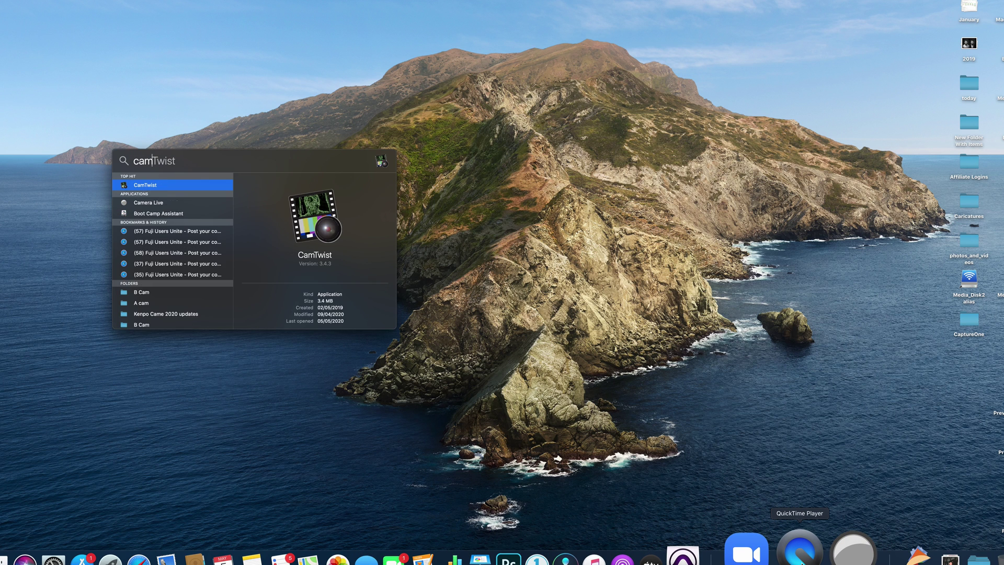
{"action": "key", "text": "Return"}
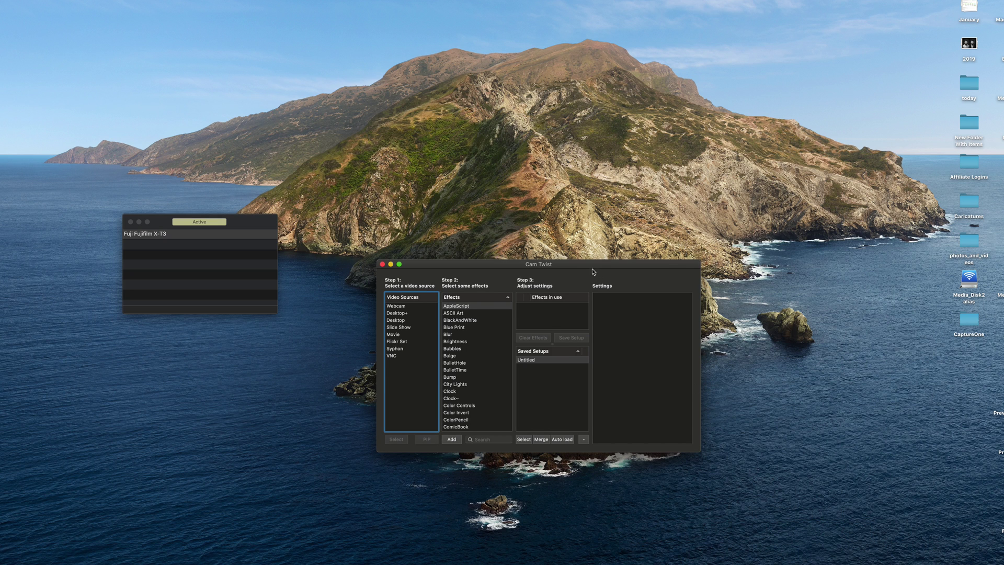
{"action": "left_click_drag", "start_coordinate": [593, 270], "coordinate": [540, 171]}
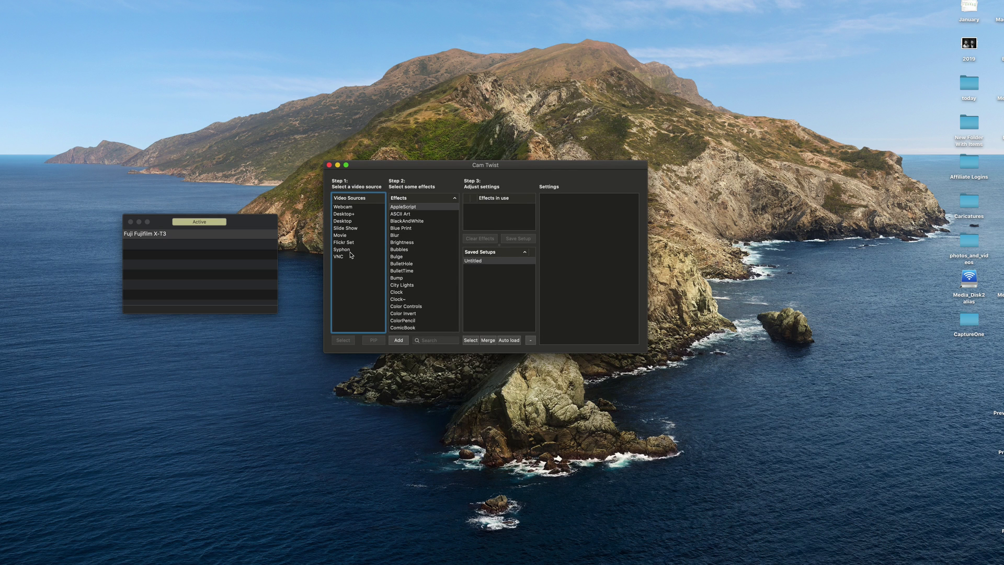
{"action": "left_click", "coordinate": [245, 223]}
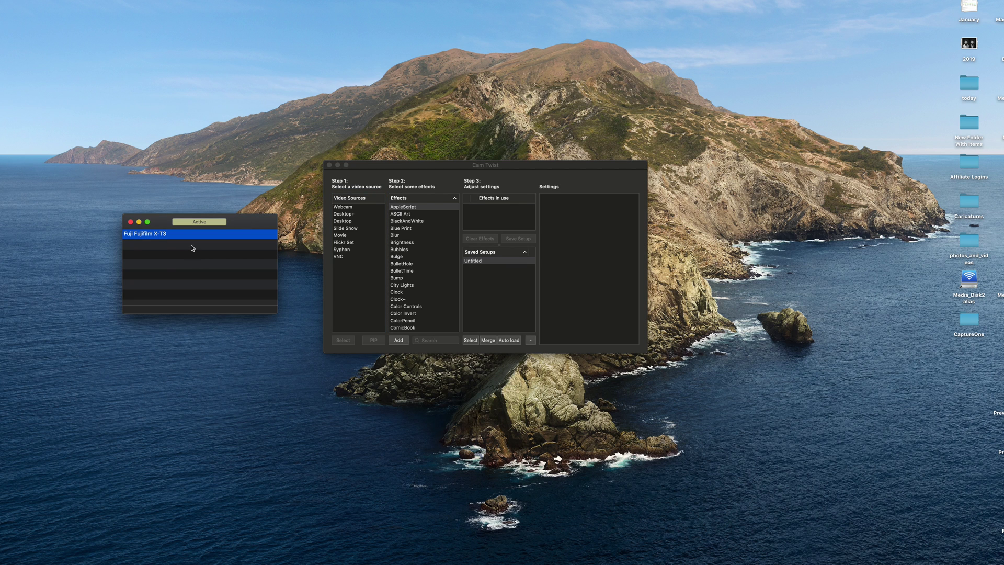
{"action": "left_click", "coordinate": [581, 213]}
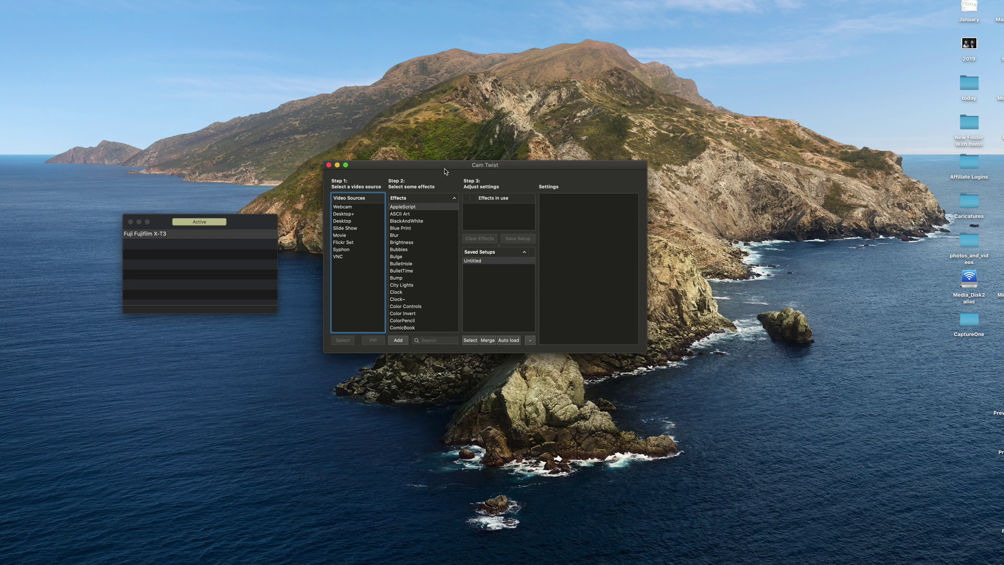
Open CamTwist's Preferences from the application menu.
{"action": "left_click", "coordinate": [30, 1]}
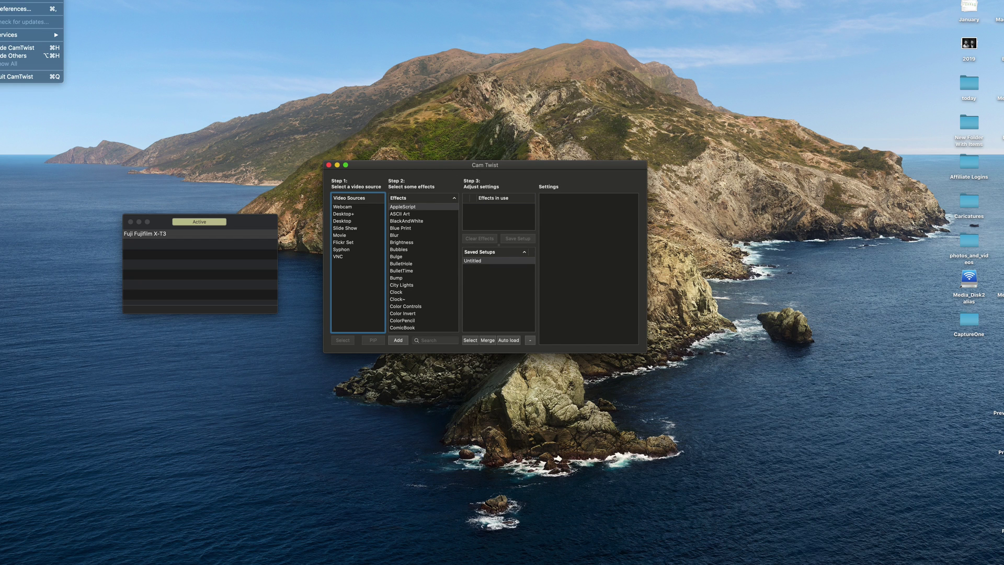
{"action": "left_click", "coordinate": [11, 8]}
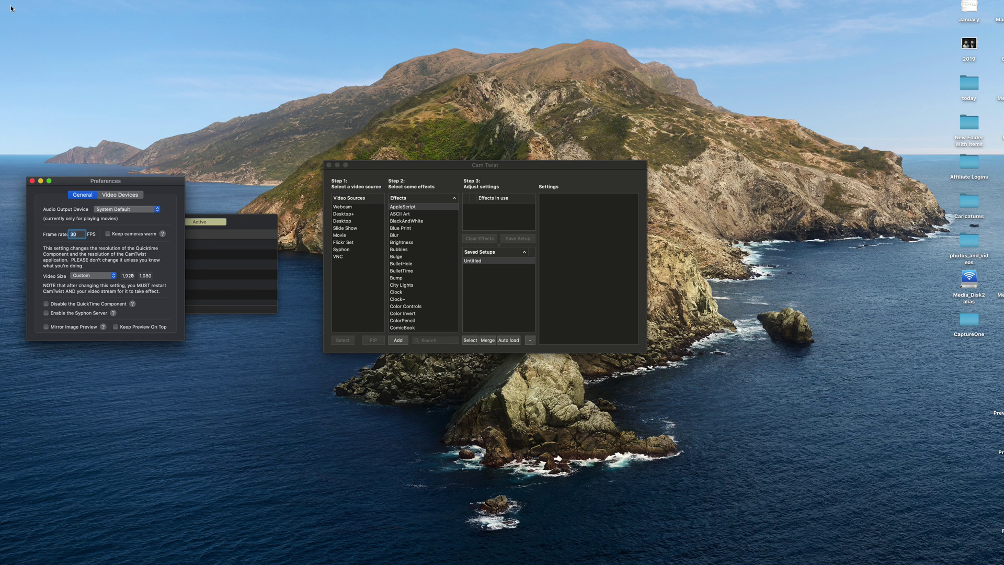
{"action": "left_click", "coordinate": [33, 181]}
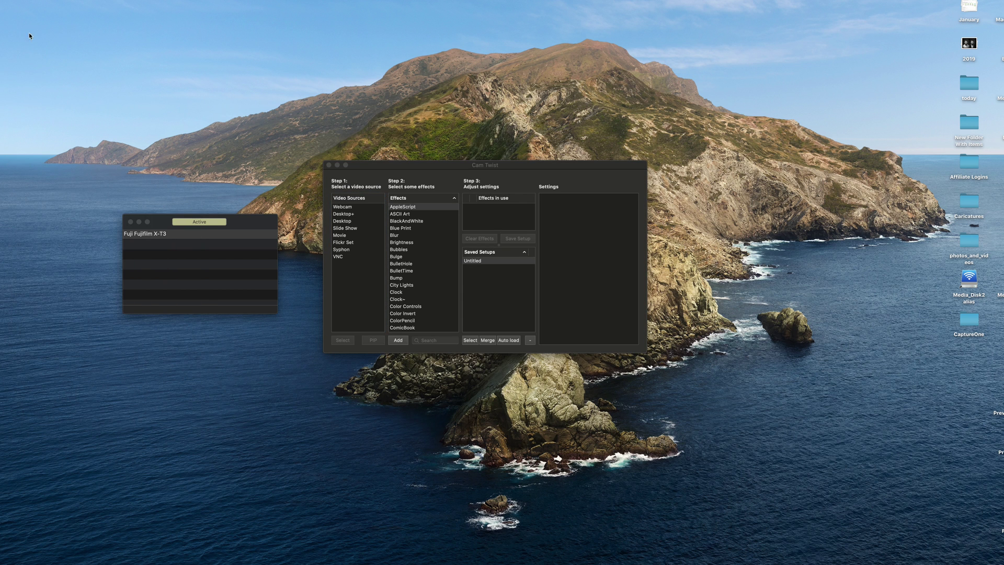
{"action": "left_click", "coordinate": [382, 170]}
{"action": "left_click", "coordinate": [16, 2]}
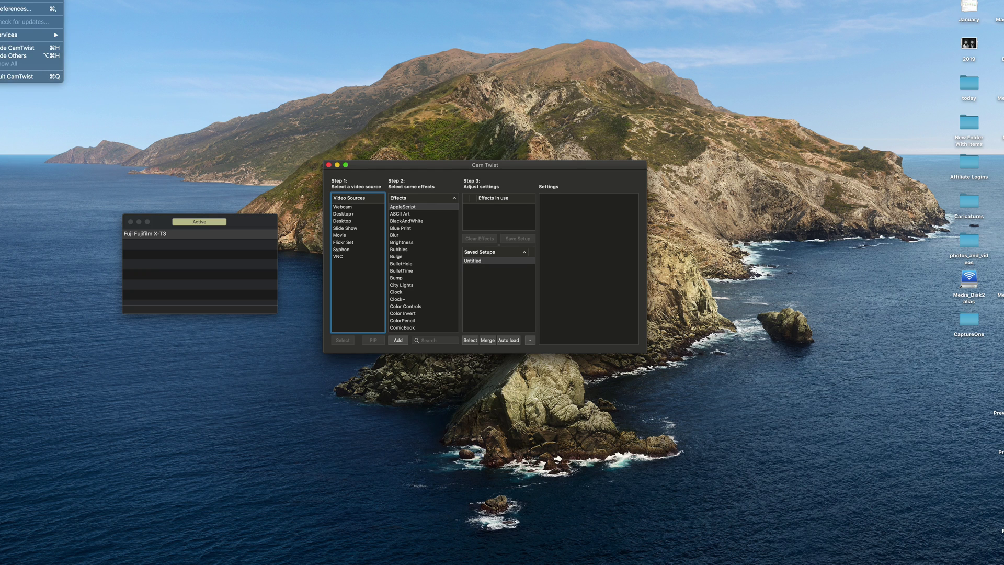
{"action": "left_click", "coordinate": [16, 11]}
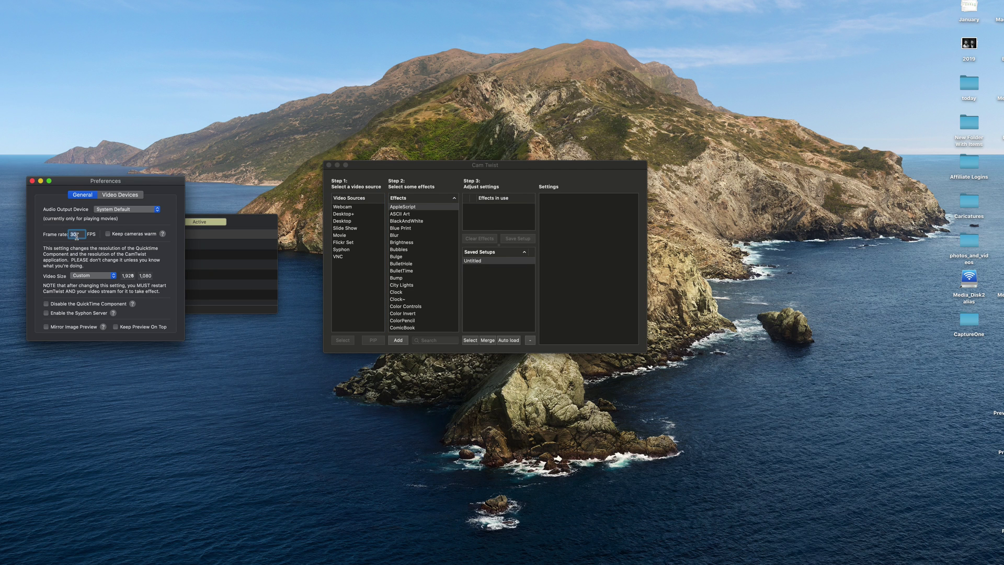
Try the 1280x720 video size, then set it back to Custom 1,920 × 1,080.
{"action": "left_click", "coordinate": [74, 276]}
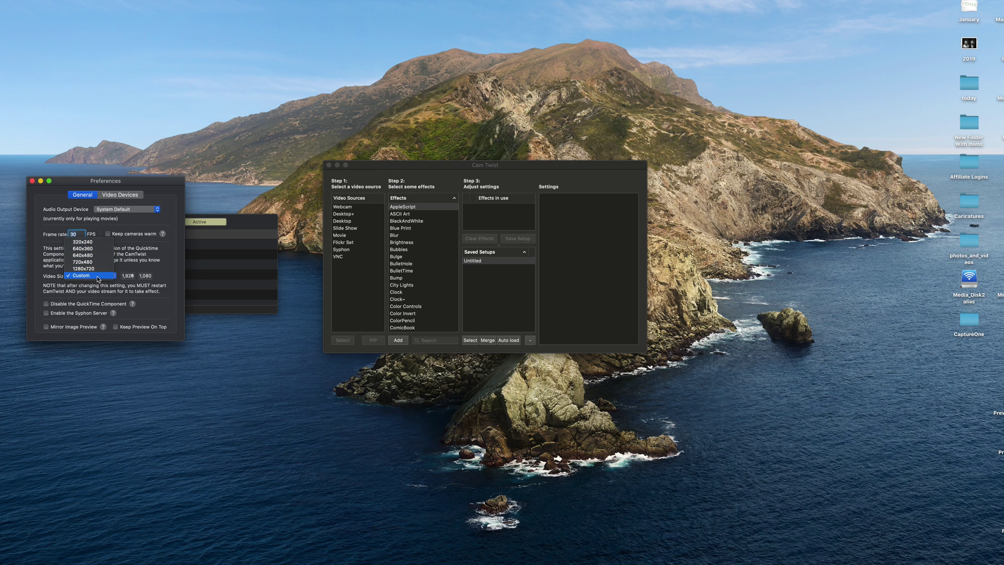
{"action": "left_click", "coordinate": [84, 275]}
{"action": "left_click", "coordinate": [96, 276]}
{"action": "left_click", "coordinate": [99, 271]}
{"action": "left_click", "coordinate": [96, 276]}
{"action": "left_click", "coordinate": [96, 283]}
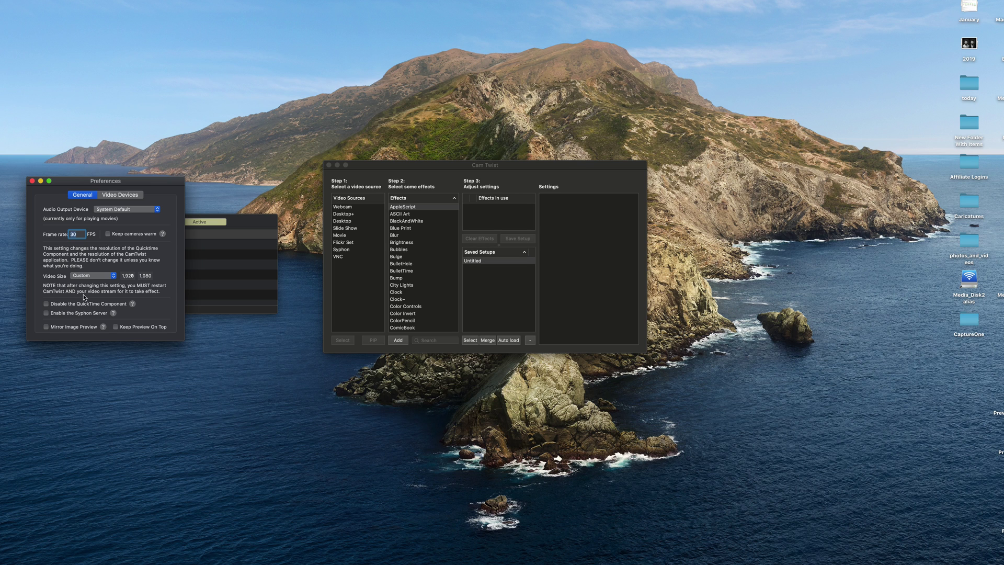
Make Syphon CamTwist's video source, receiving from the Camera Live server.
{"action": "left_click", "coordinate": [33, 181]}
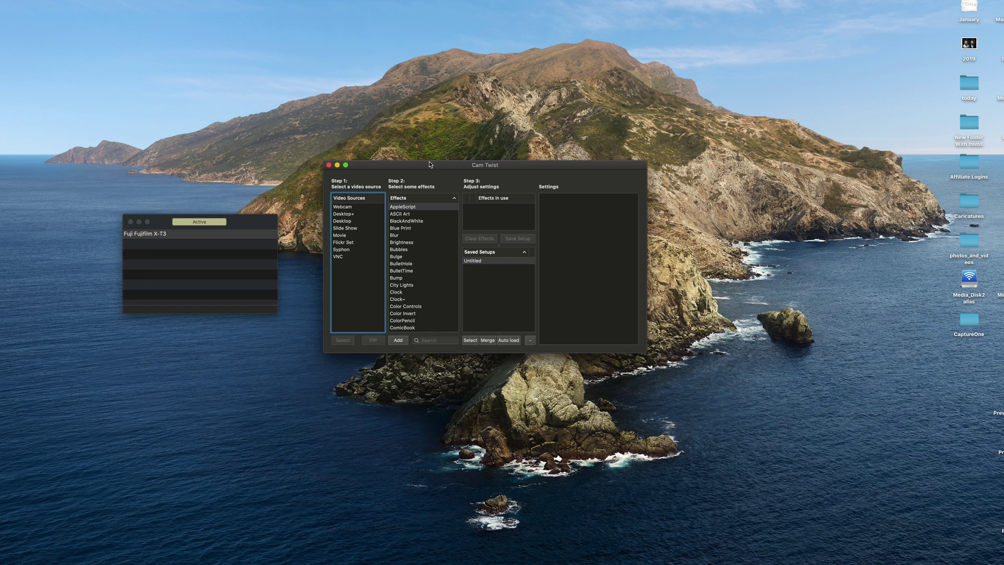
{"action": "left_click_drag", "start_coordinate": [426, 164], "coordinate": [443, 156]}
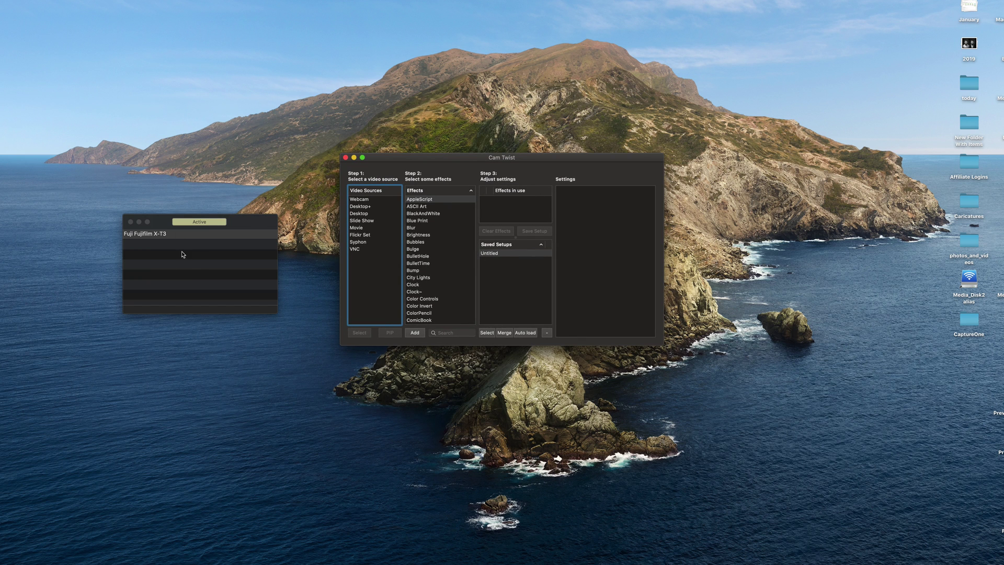
{"action": "left_click", "coordinate": [203, 260]}
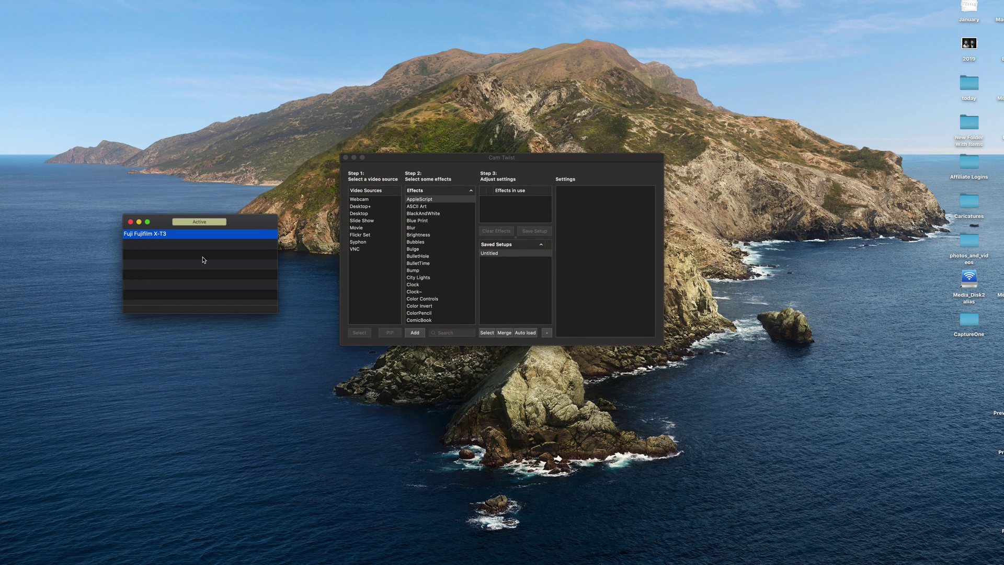
{"action": "left_click", "coordinate": [443, 163]}
{"action": "double_click", "coordinate": [359, 242]}
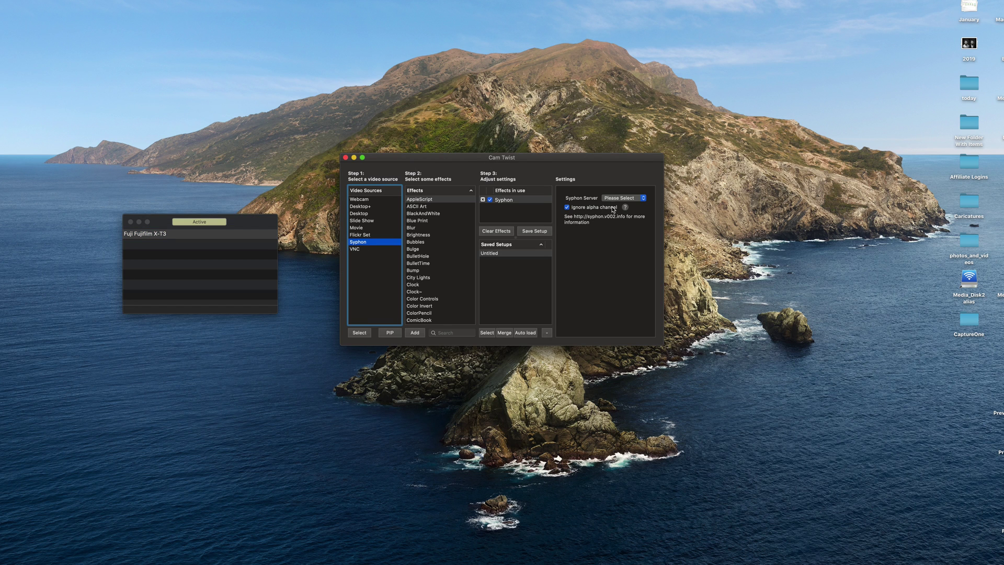
{"action": "left_click", "coordinate": [625, 197]}
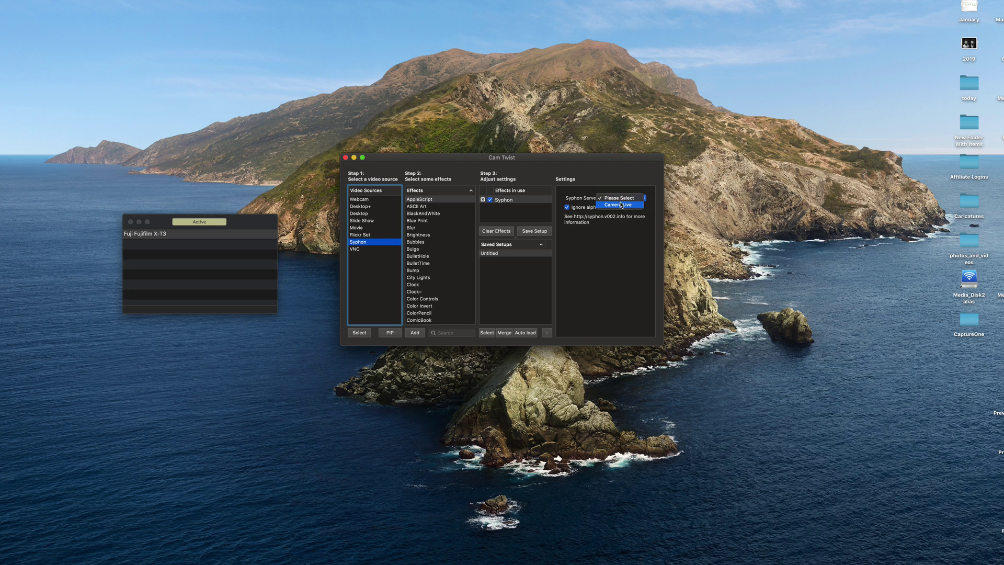
{"action": "left_click", "coordinate": [622, 206]}
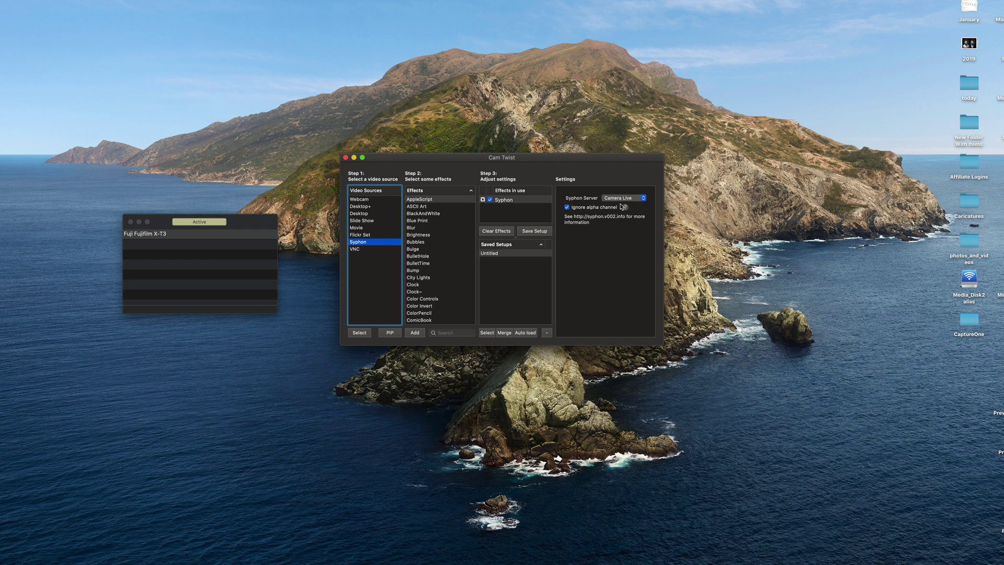
Relaunch Zoom, switch its camera to CamTwist, and start a new test meeting.
{"action": "key", "text": "super+space"}
{"action": "type", "text": "zoom"}
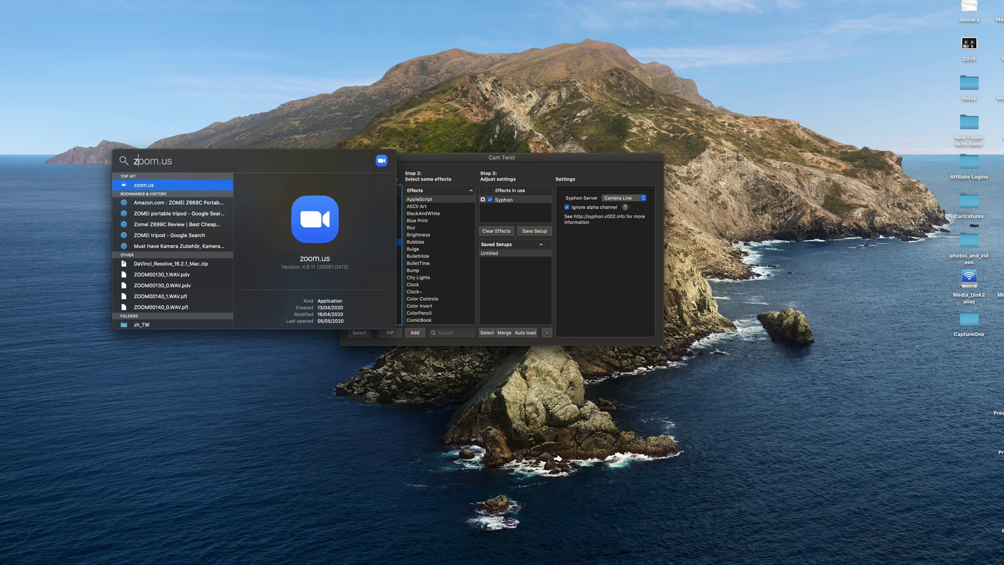
{"action": "key", "text": "Return"}
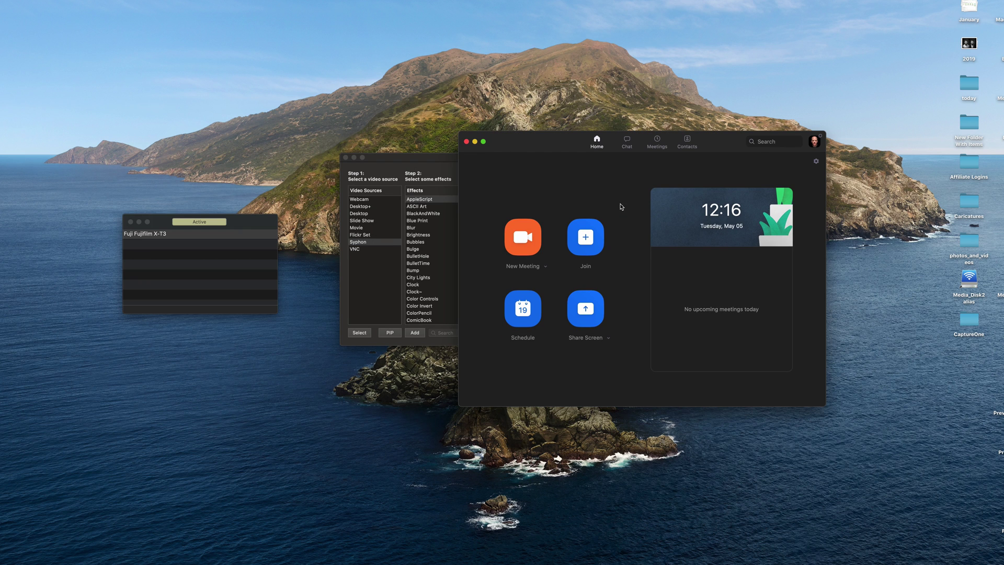
{"action": "left_click", "coordinate": [816, 162]}
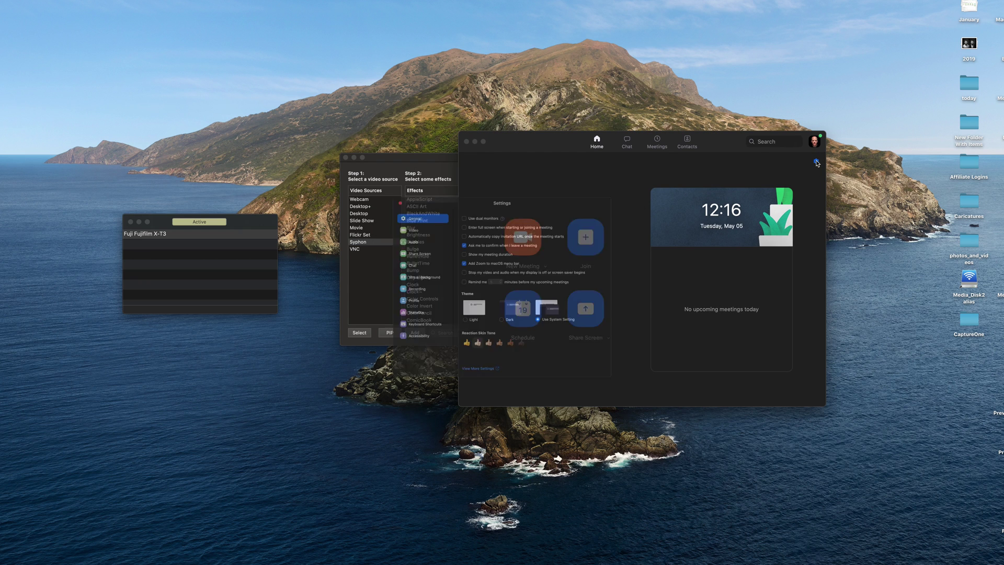
{"action": "left_click", "coordinate": [381, 204]}
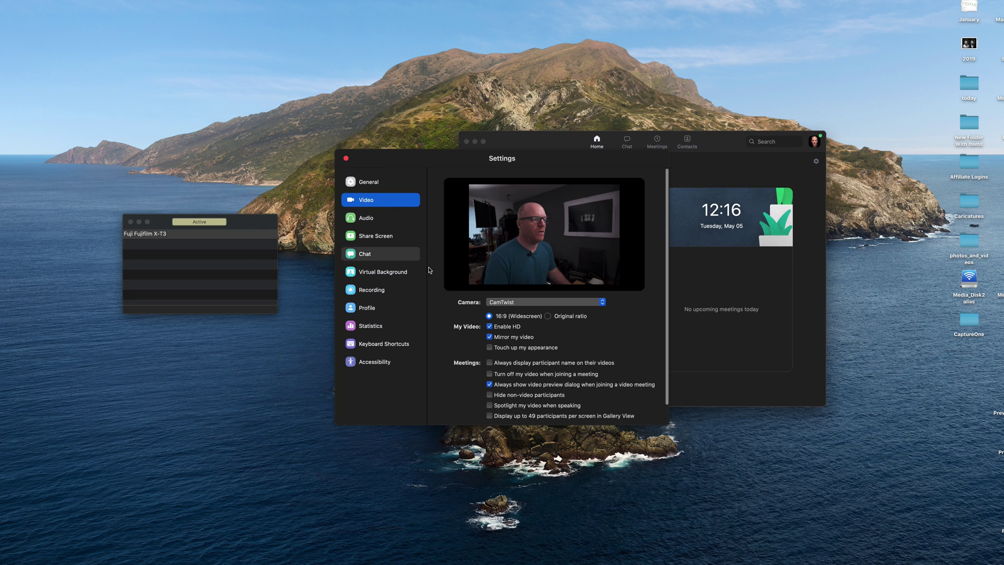
{"action": "left_click", "coordinate": [530, 303]}
{"action": "left_click", "coordinate": [528, 295]}
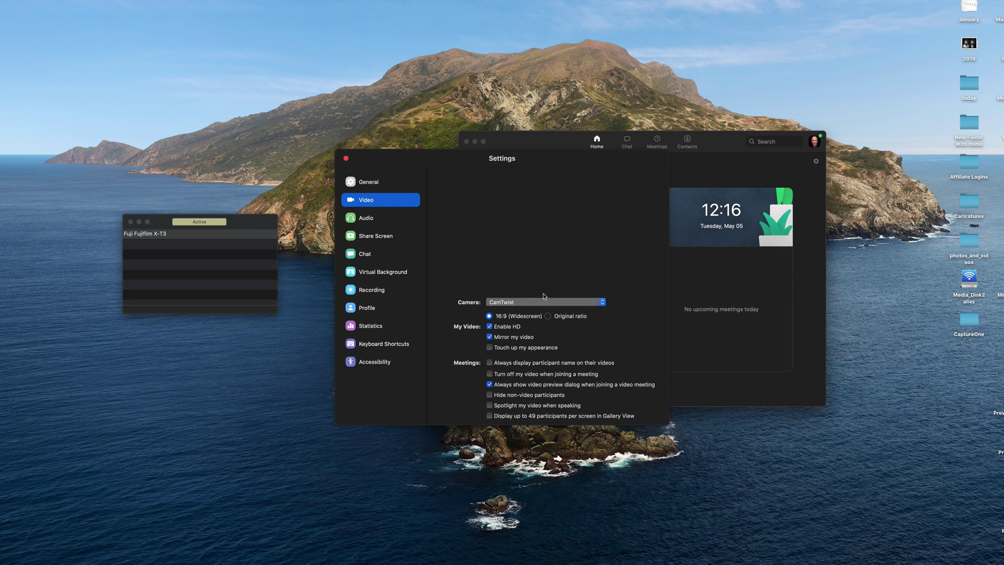
{"action": "left_click", "coordinate": [571, 304]}
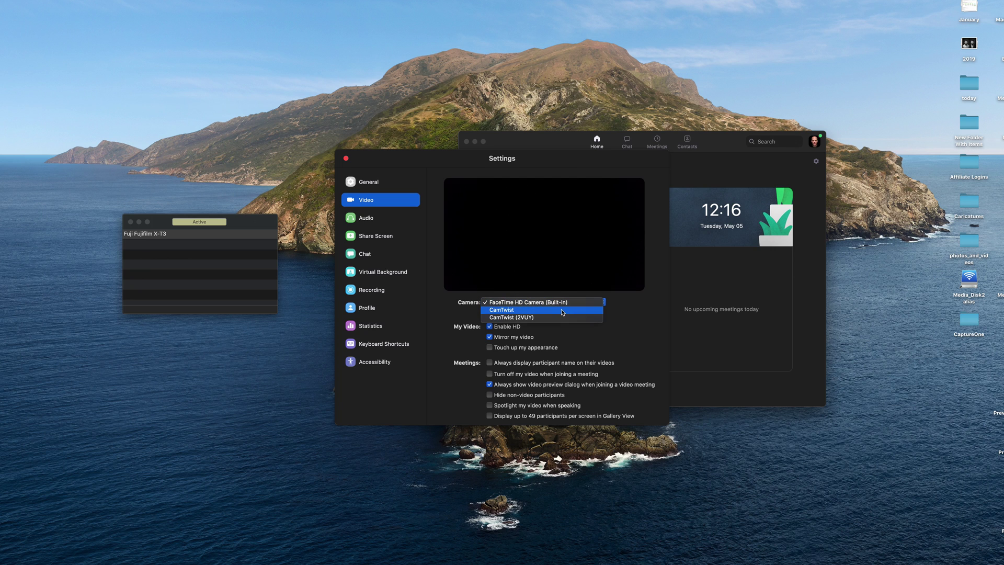
{"action": "left_click", "coordinate": [563, 311]}
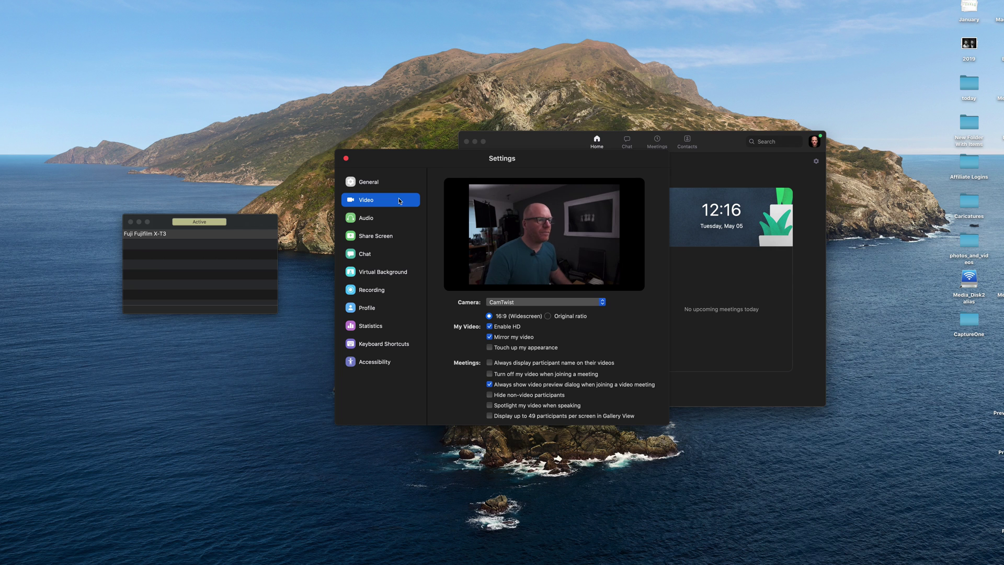
{"action": "left_click", "coordinate": [346, 158]}
{"action": "left_click", "coordinate": [526, 234]}
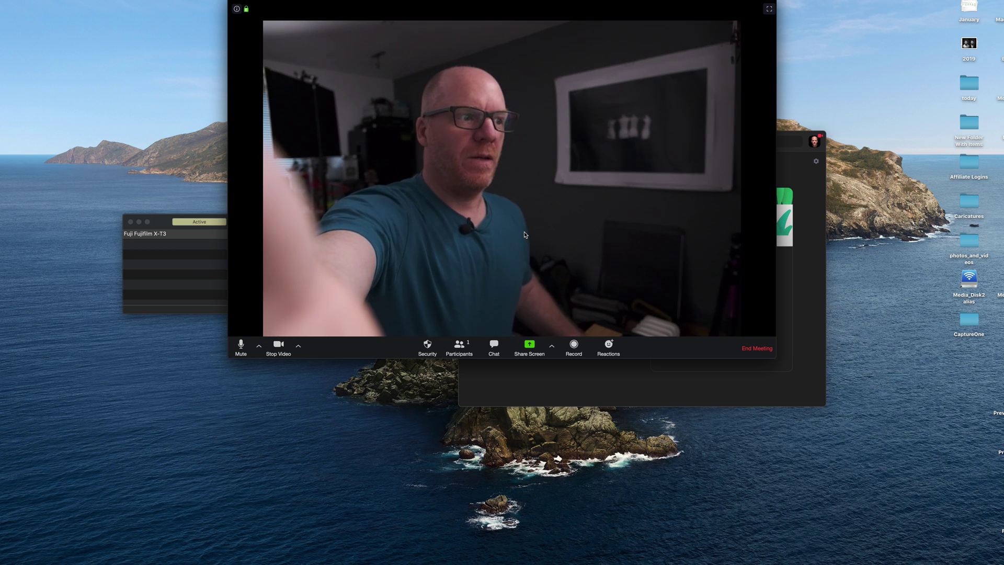
Show the meeting video full screen, then end the meeting for all participants.
{"action": "double_click", "coordinate": [249, 2]}
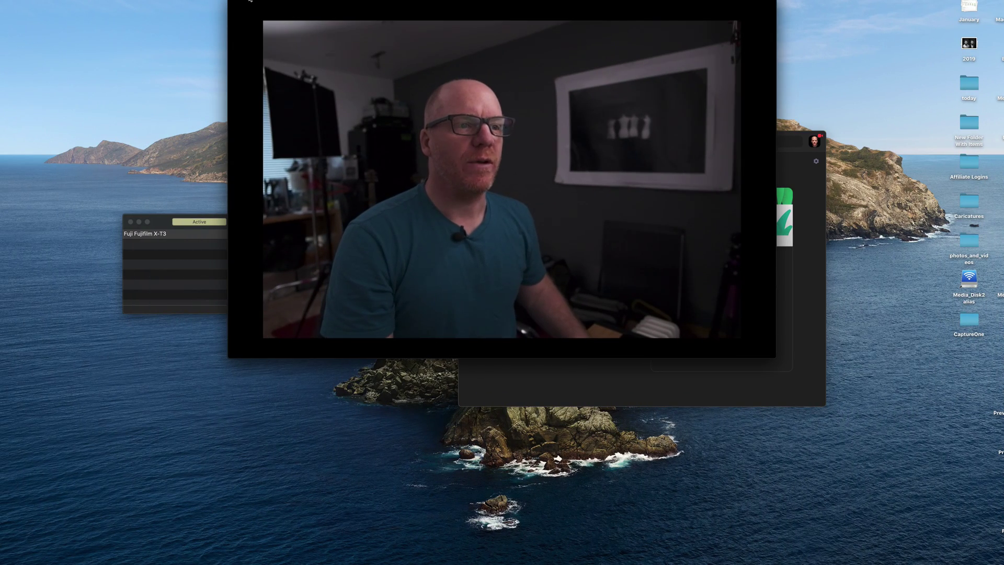
{"action": "key", "text": "super+w"}
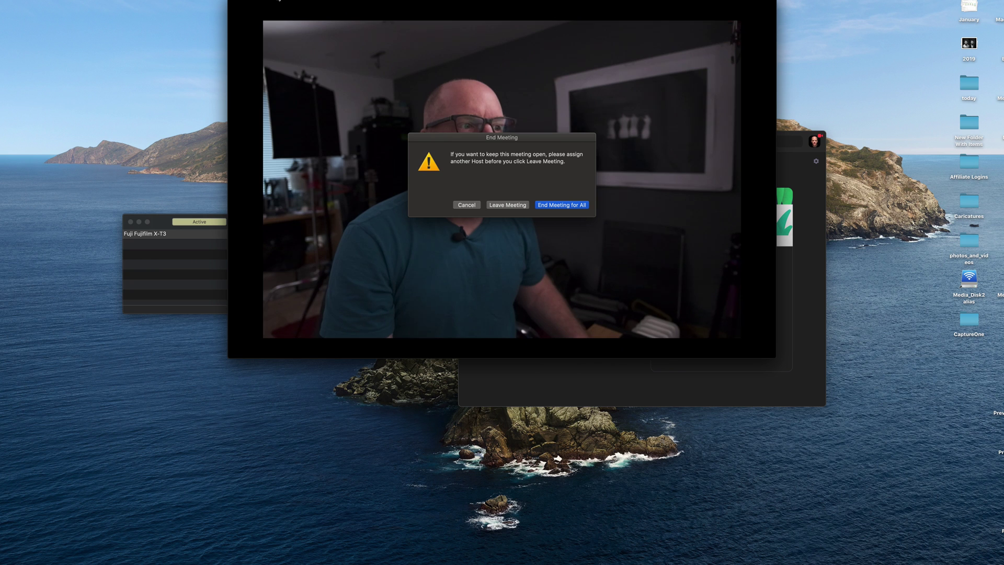
{"action": "left_click", "coordinate": [557, 205]}
Hide Zoom and return to CamTwist with Syphon still selected as its source.
{"action": "key", "text": "super+q"}
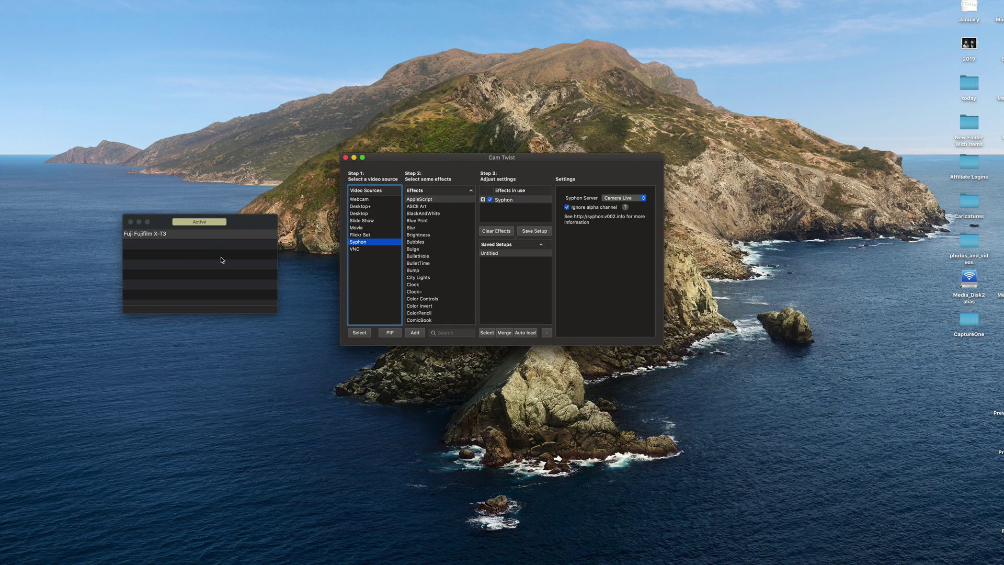
{"action": "left_click", "coordinate": [222, 260]}
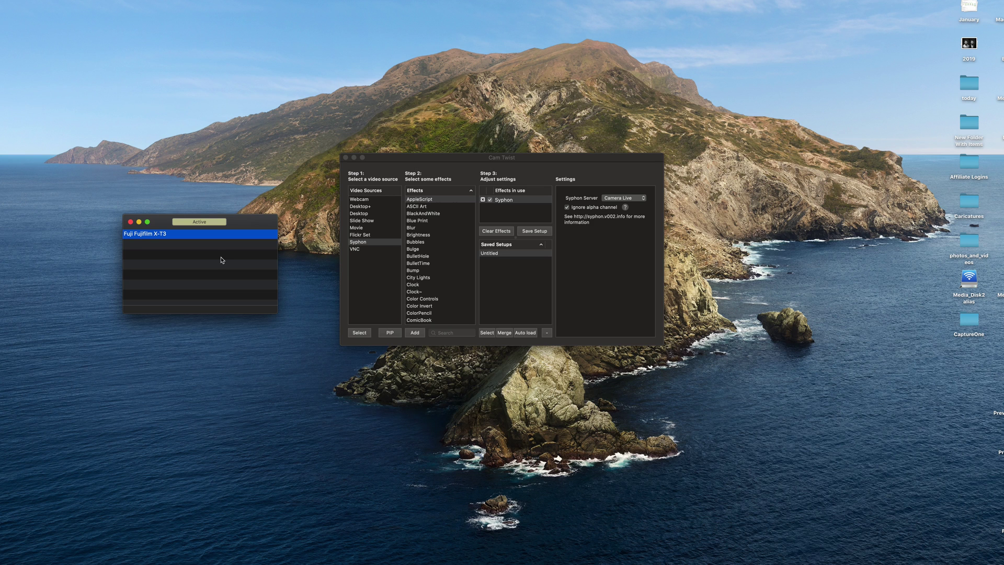
{"action": "left_click", "coordinate": [382, 282]}
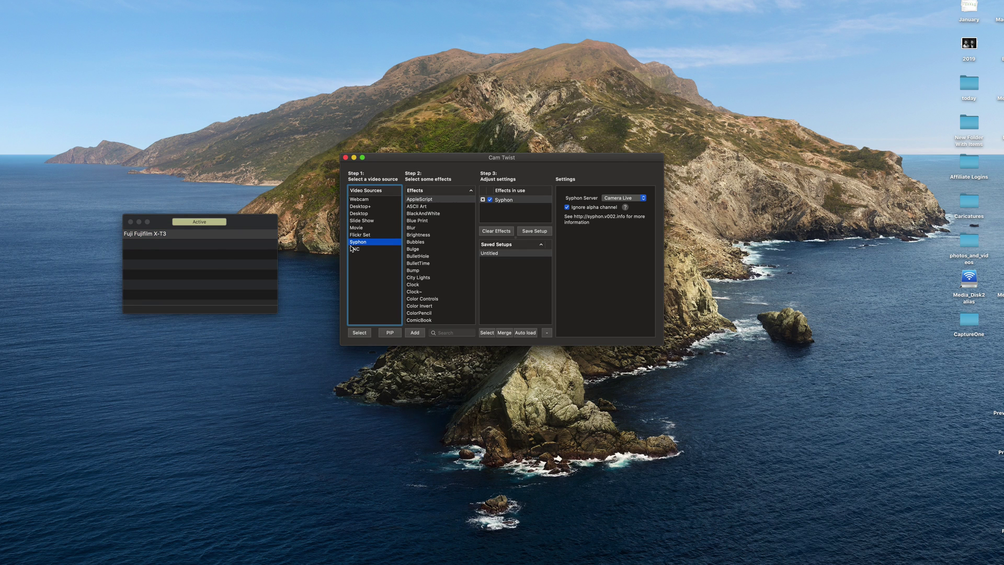